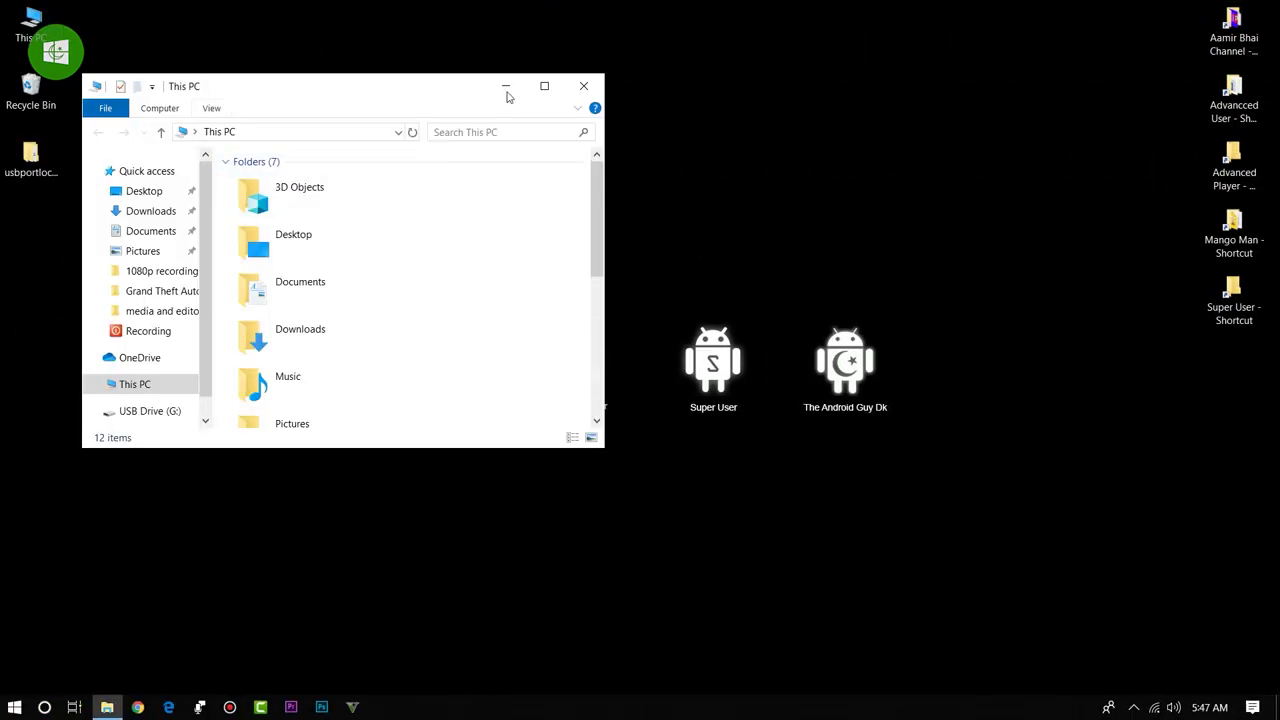
Step: Maximize This PC, confirm USB Drive (G:) shows 5.90 GB free of 7.46 GB, then close it
left_click(544, 86)
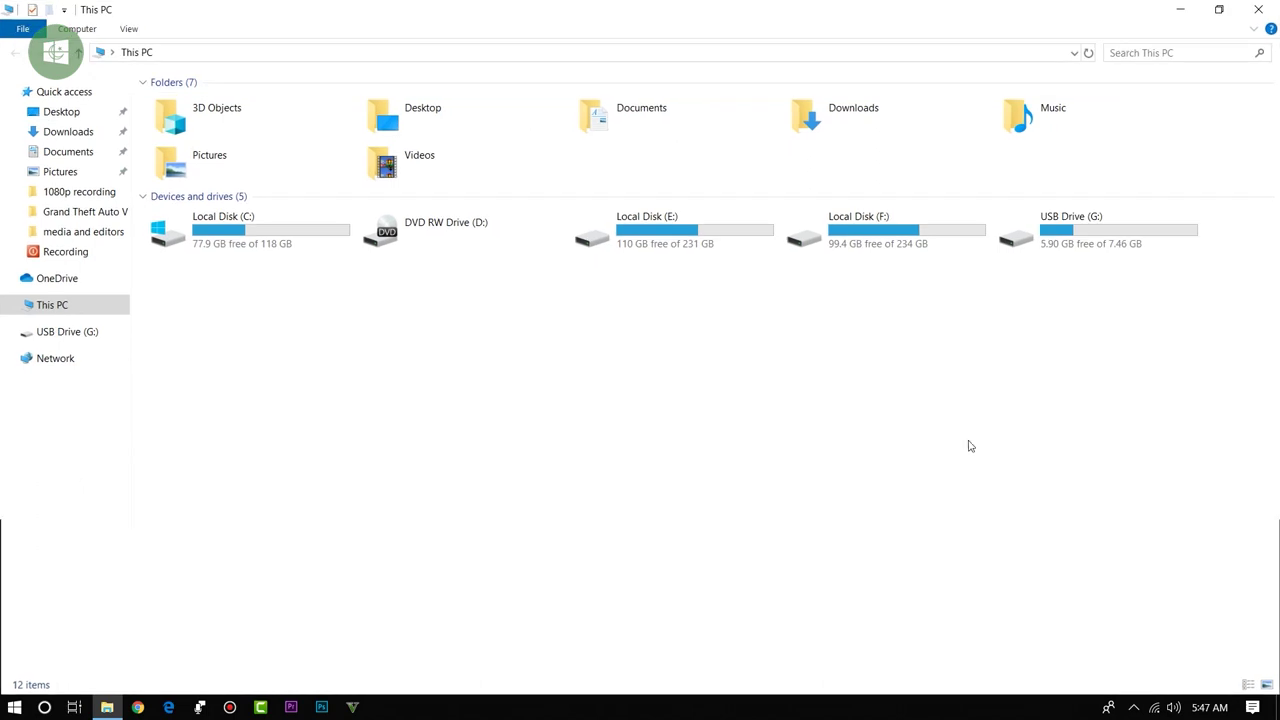
left_click(1085, 260)
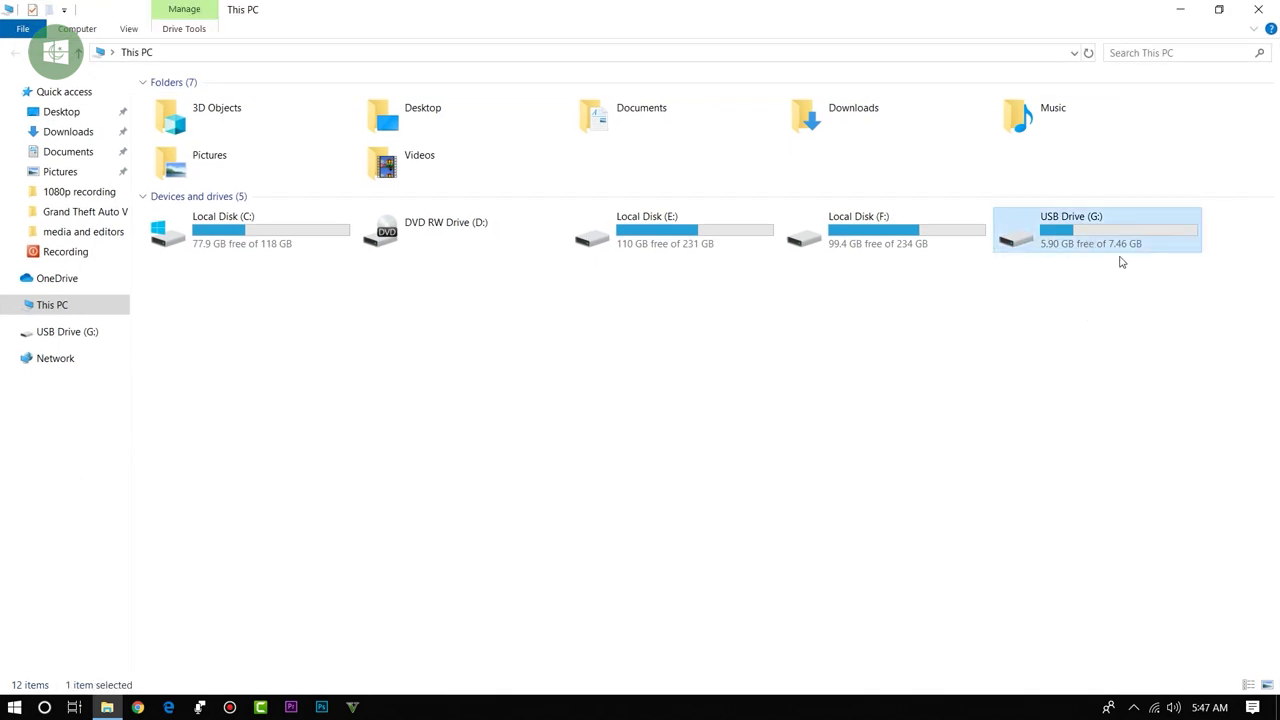
left_click(1258, 9)
Step: Open Computer Management from This PC and expand Device Manager's Universal Serial Bus controllers to show USB Mass Storage Device
right_click(36, 28)
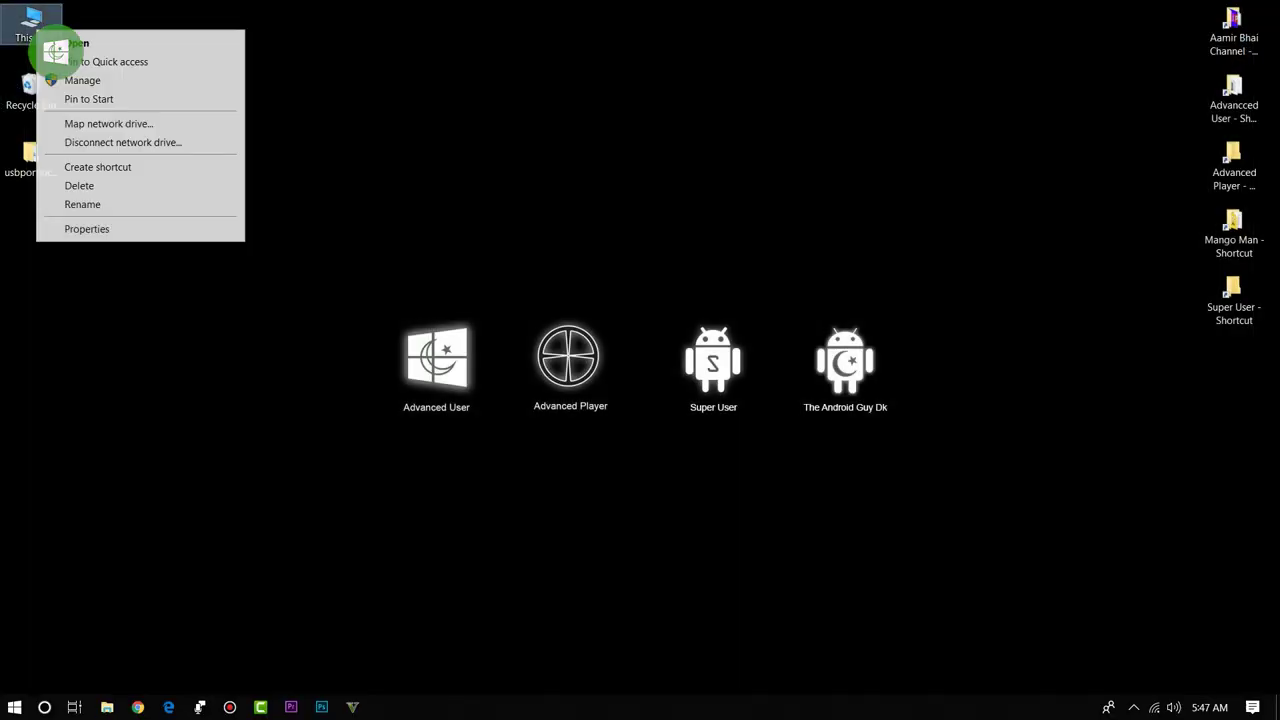
left_click(84, 82)
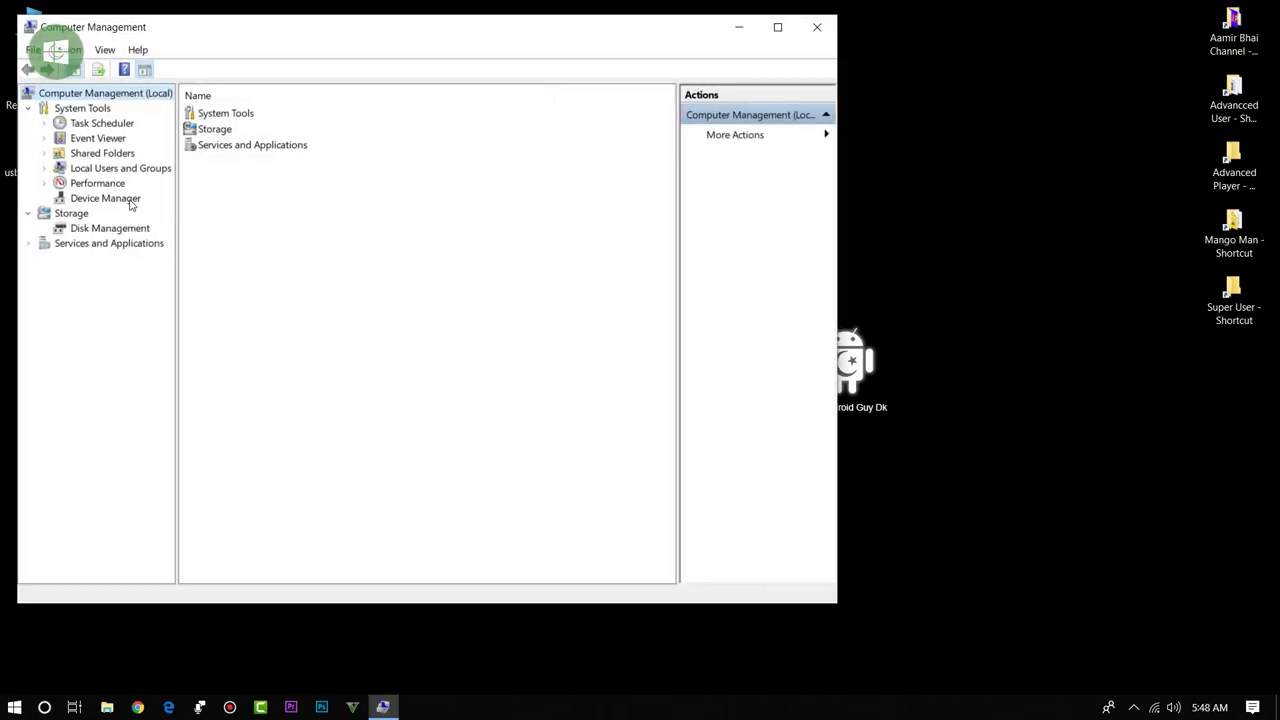
left_click(117, 199)
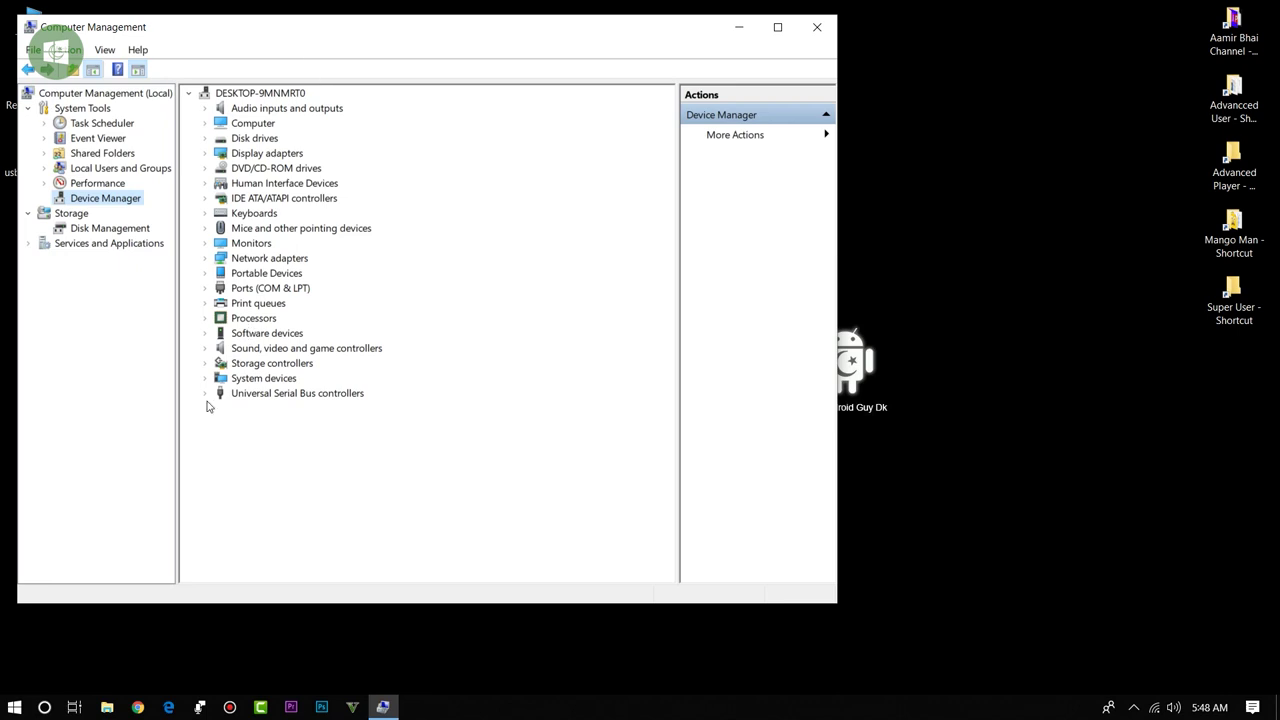
left_click(212, 396)
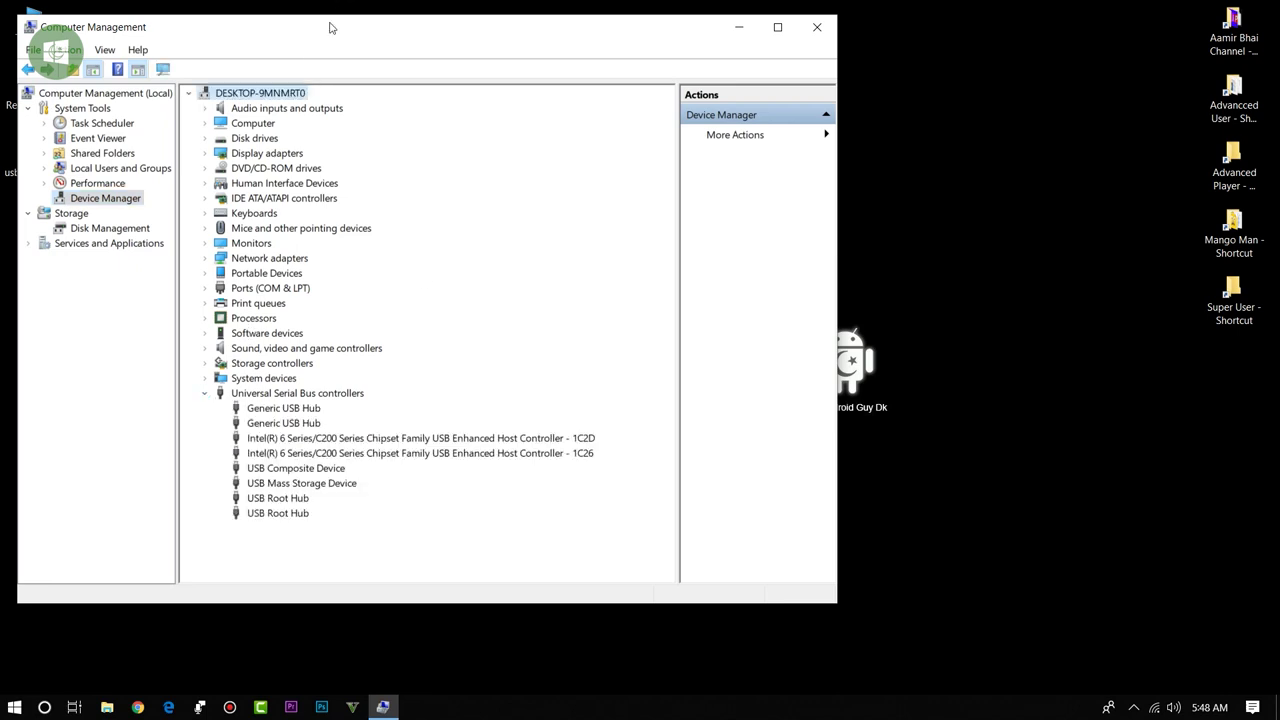
left_click_drag(327, 36, 493, 27)
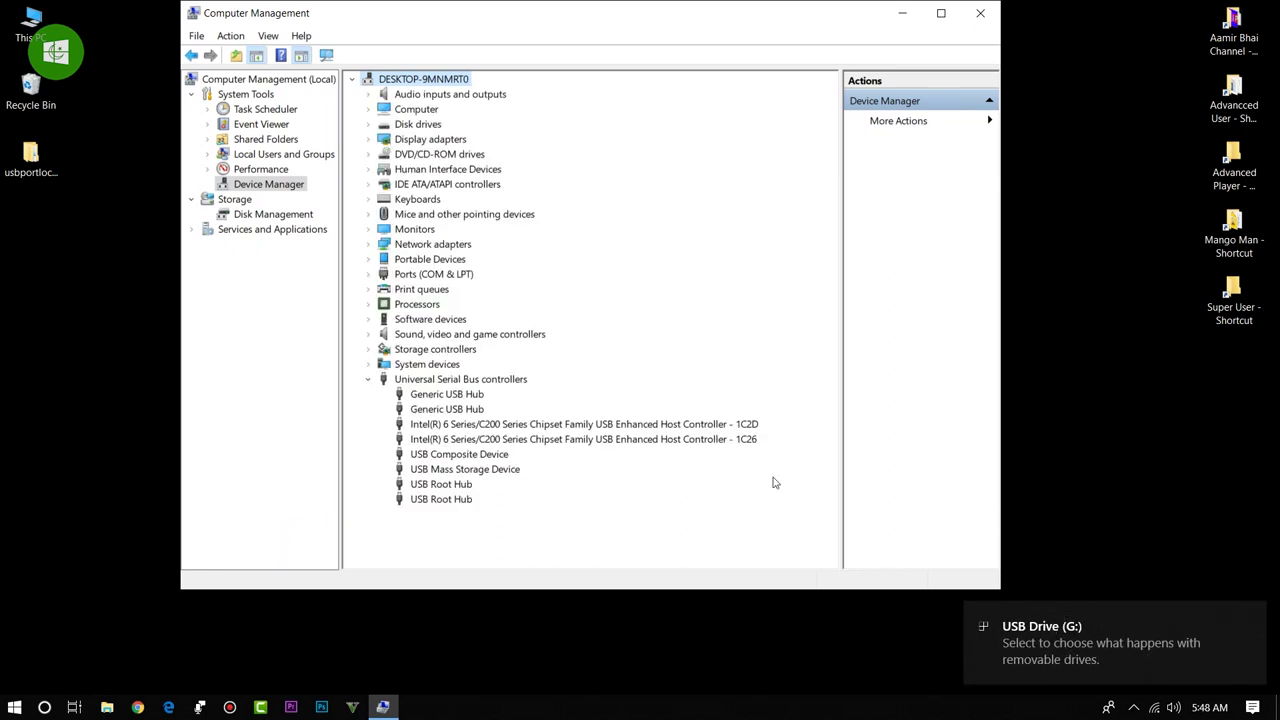
left_click(1251, 614)
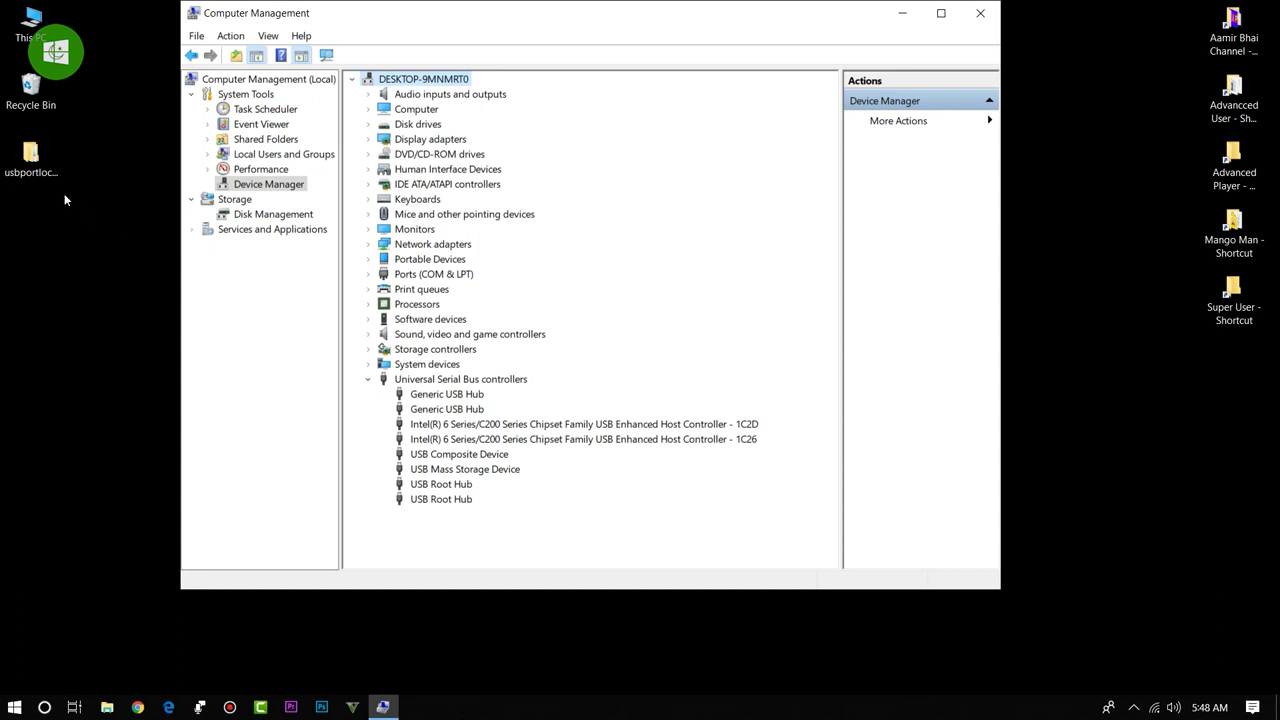
Step: Launch USB Port Locked.exe from usbportlocked > USB Port Locked > English, enter its password, then return to Computer Management
double_click(30, 158)
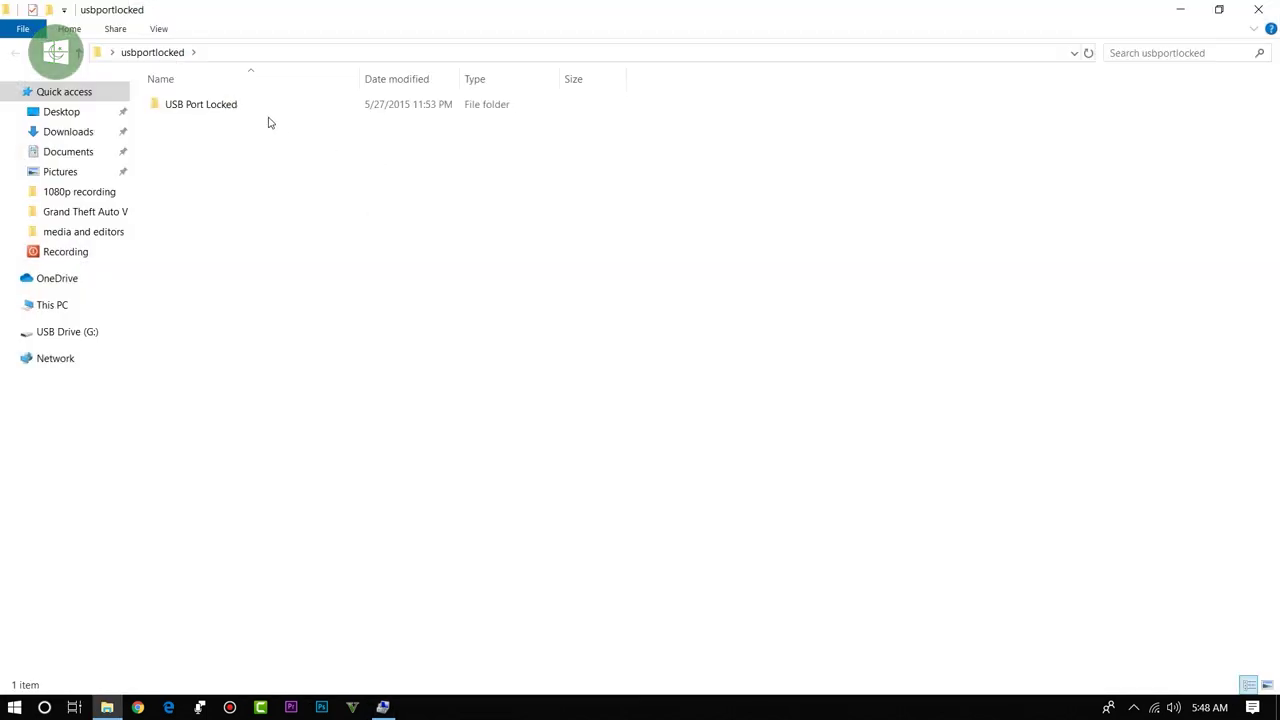
double_click(266, 110)
double_click(247, 106)
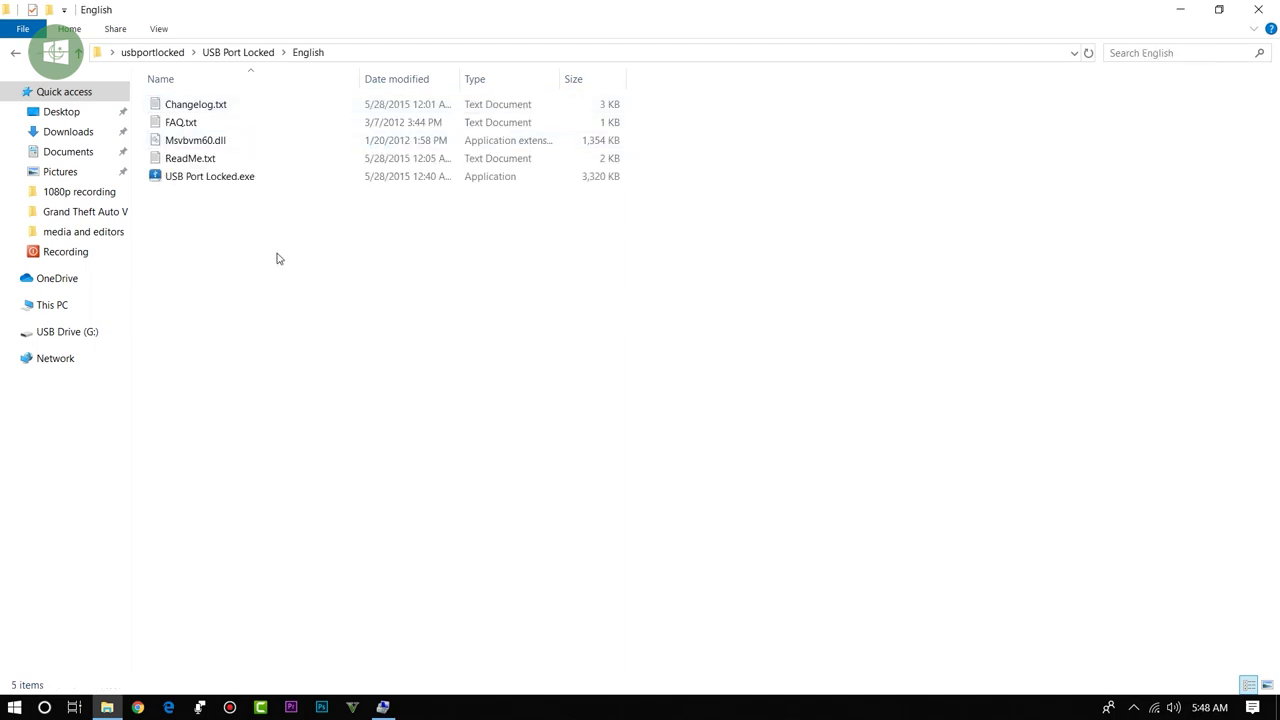
double_click(234, 182)
type("Unl")
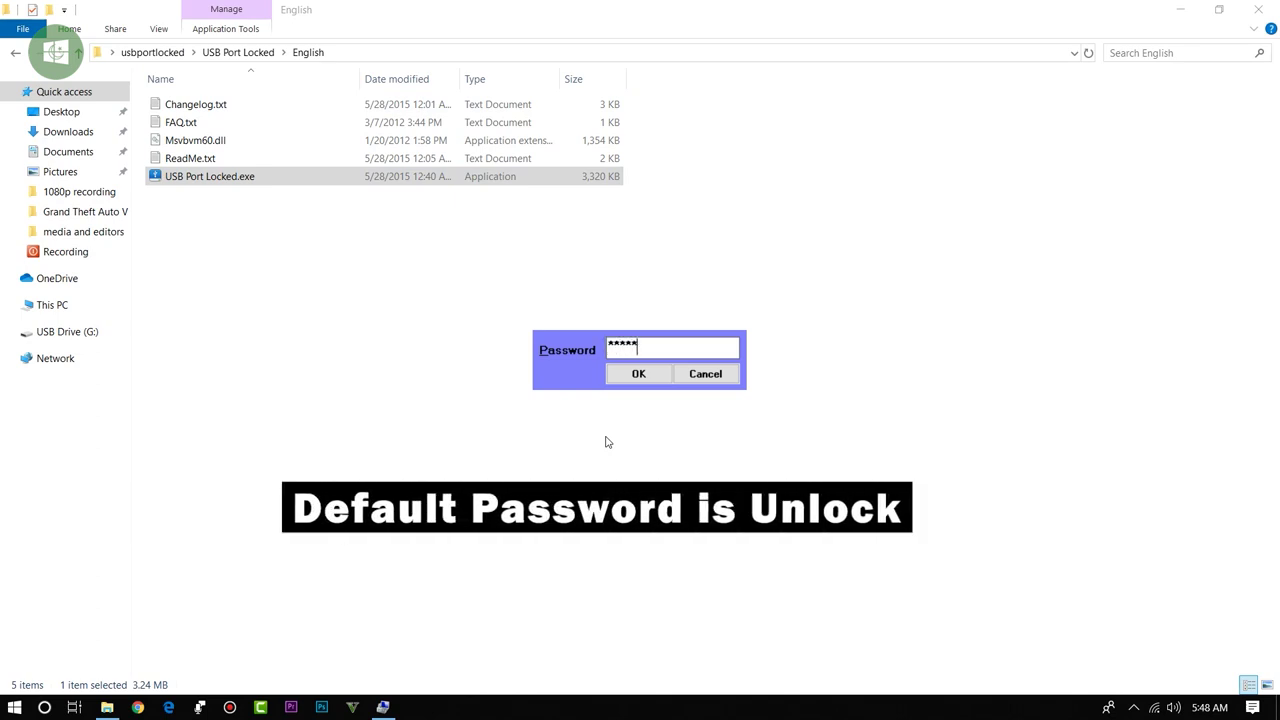
left_click(640, 377)
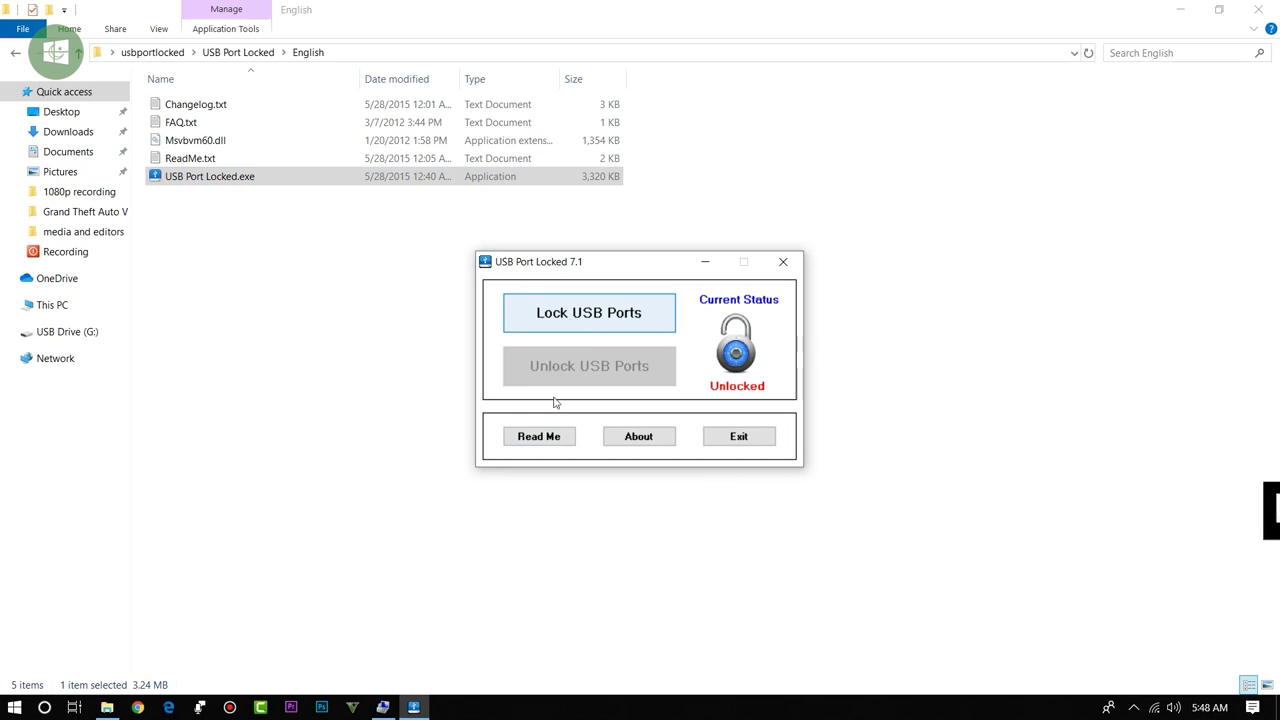
left_click(383, 707)
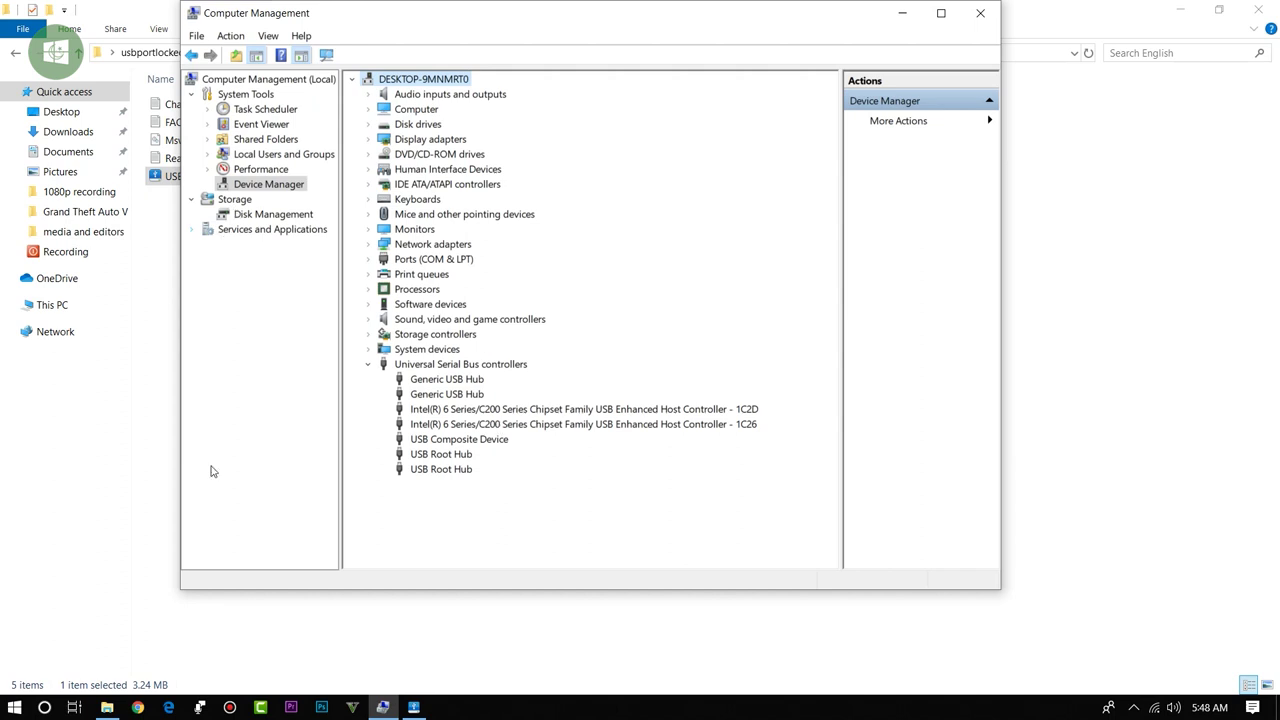
Step: Lock all USB ports in USB Port Locked, acknowledge the message, and exit the tool
left_click(413, 707)
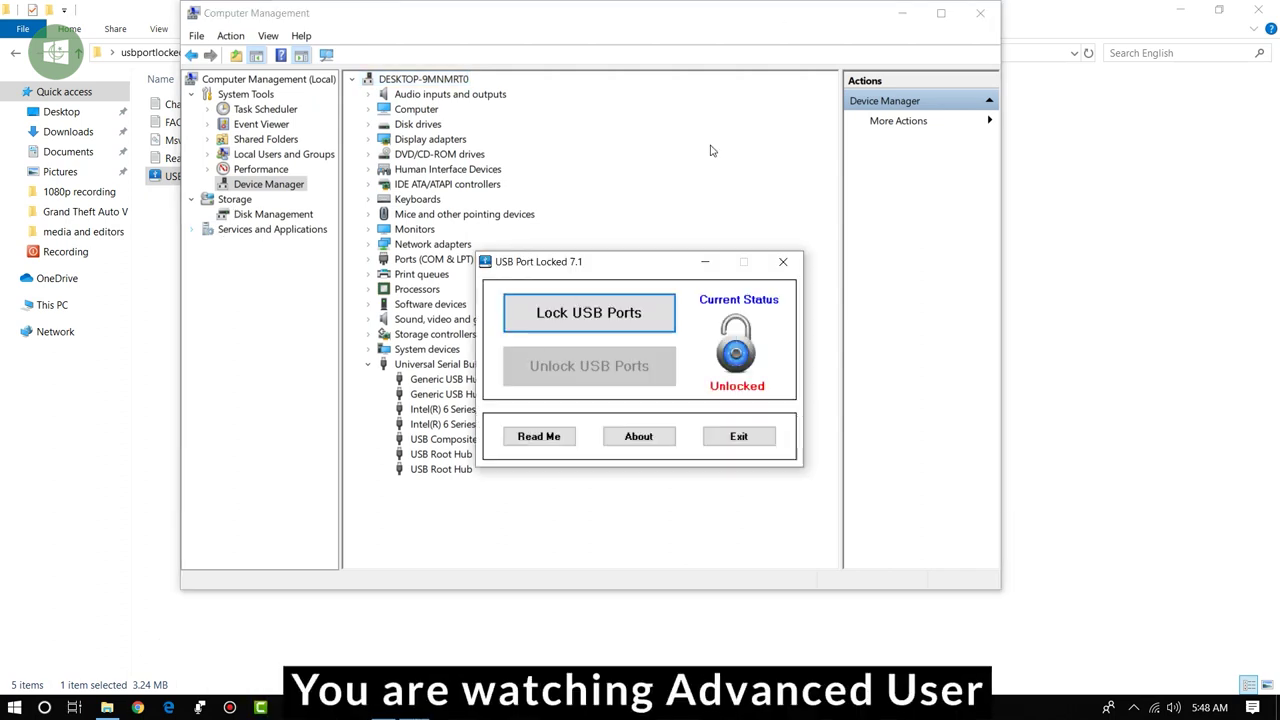
left_click(592, 320)
left_click(740, 410)
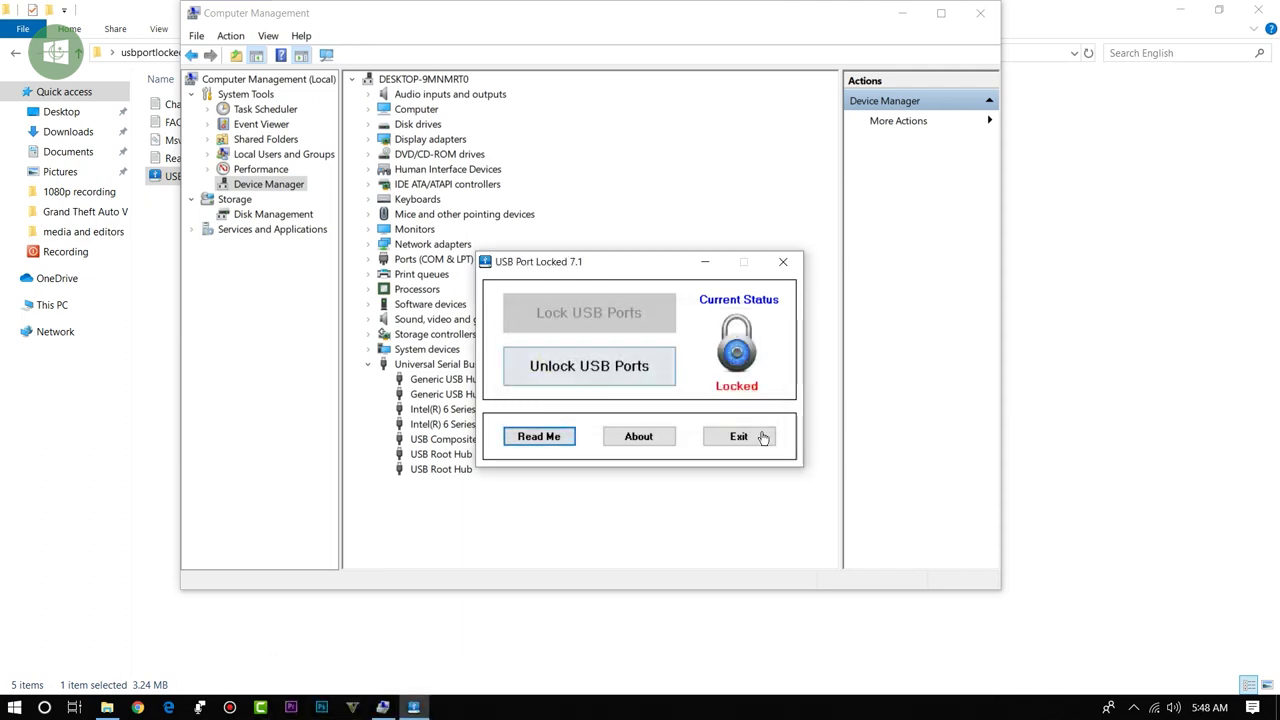
left_click(746, 436)
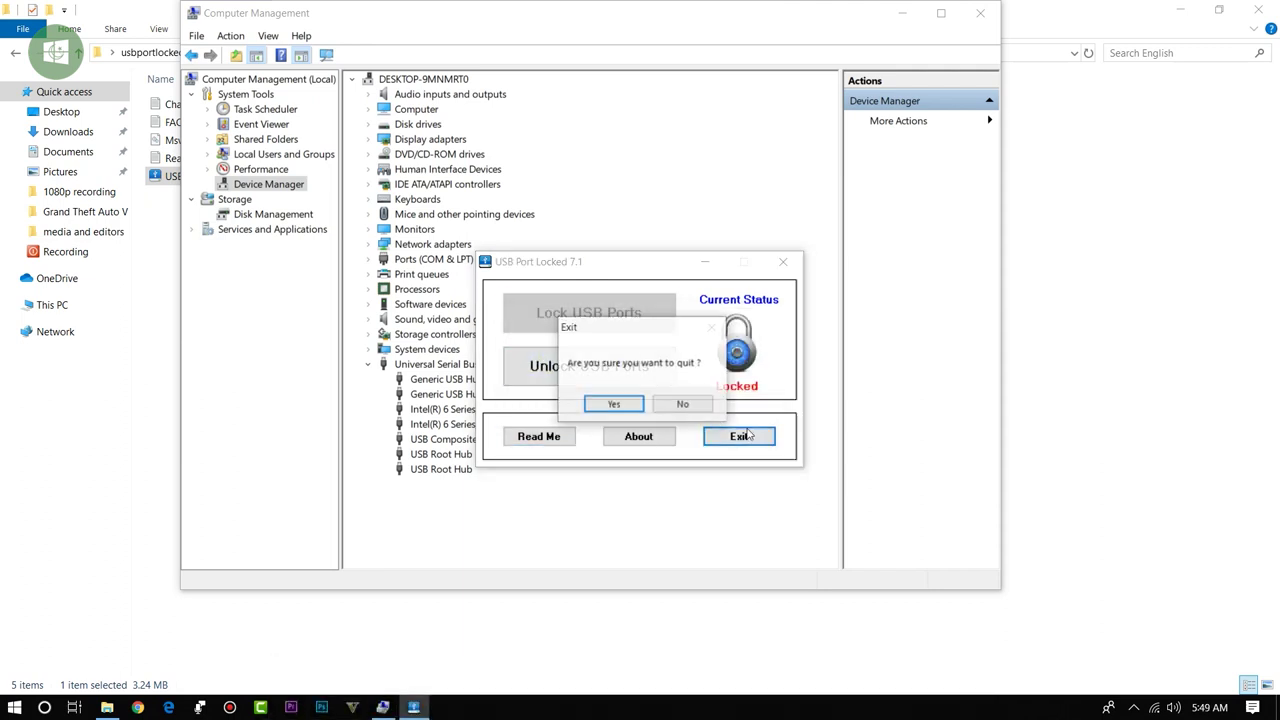
left_click(614, 403)
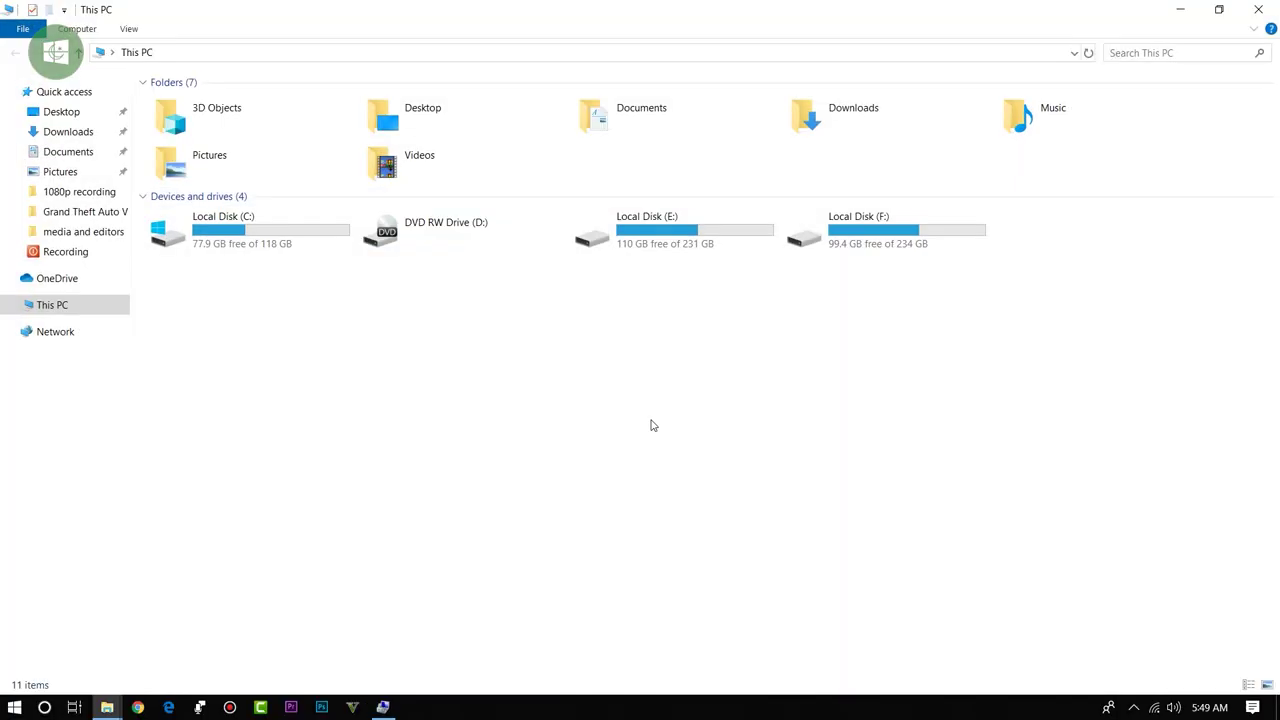
Step: Refresh the desktop, confirm USB Drive (G:) is gone from This PC, and return to Device Manager
right_click(650, 426)
left_click(697, 490)
left_click(1258, 9)
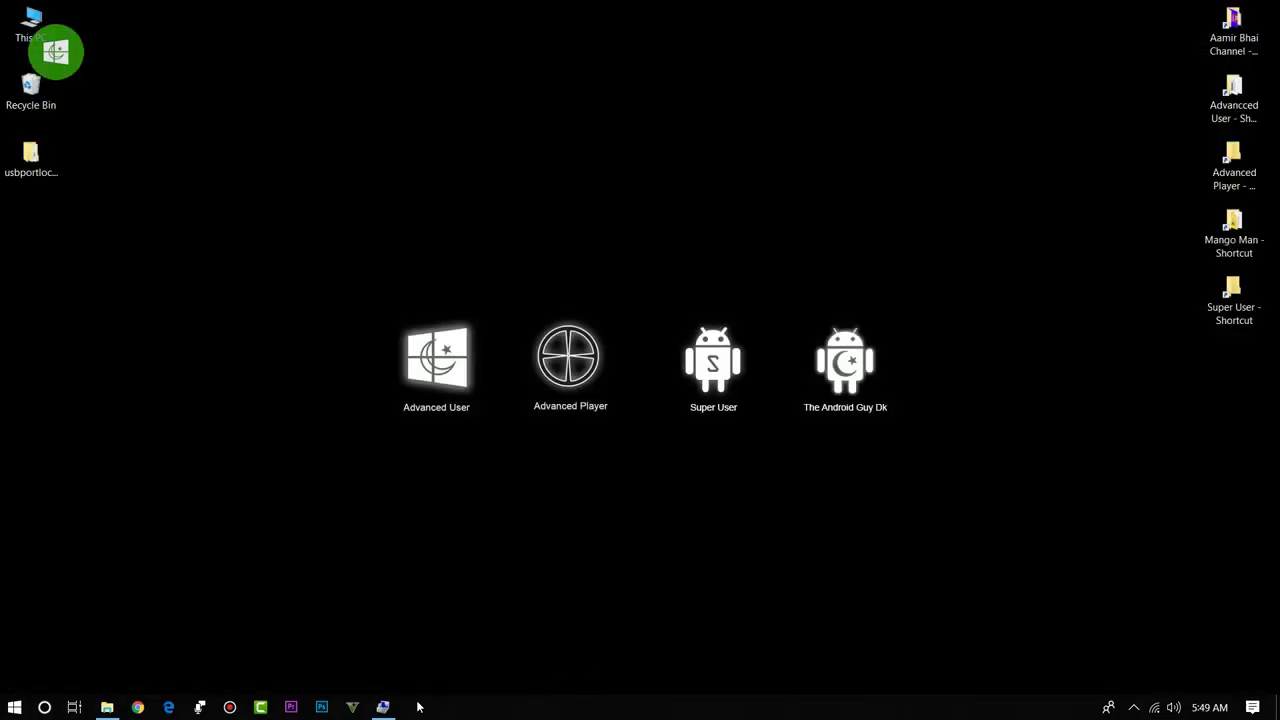
left_click(385, 708)
left_click(444, 455)
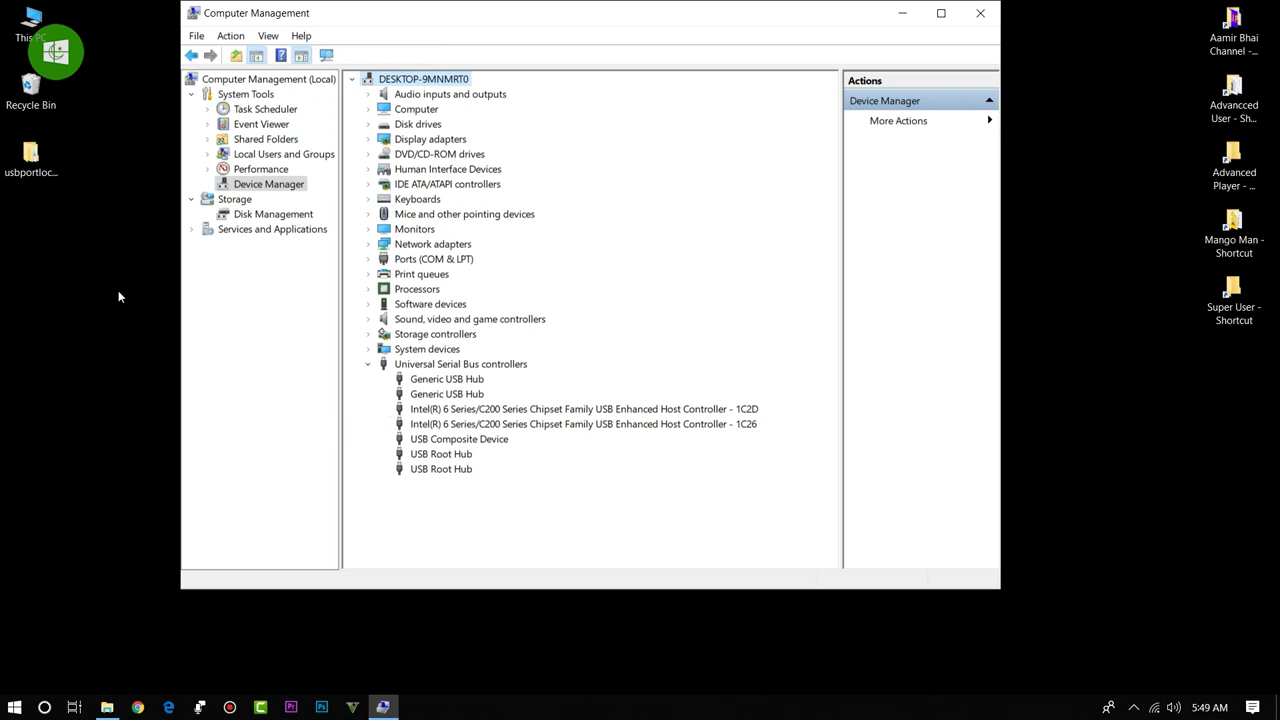
Step: Relaunch USB Port Locked.exe from the English folder and submit the tool's password
double_click(30, 156)
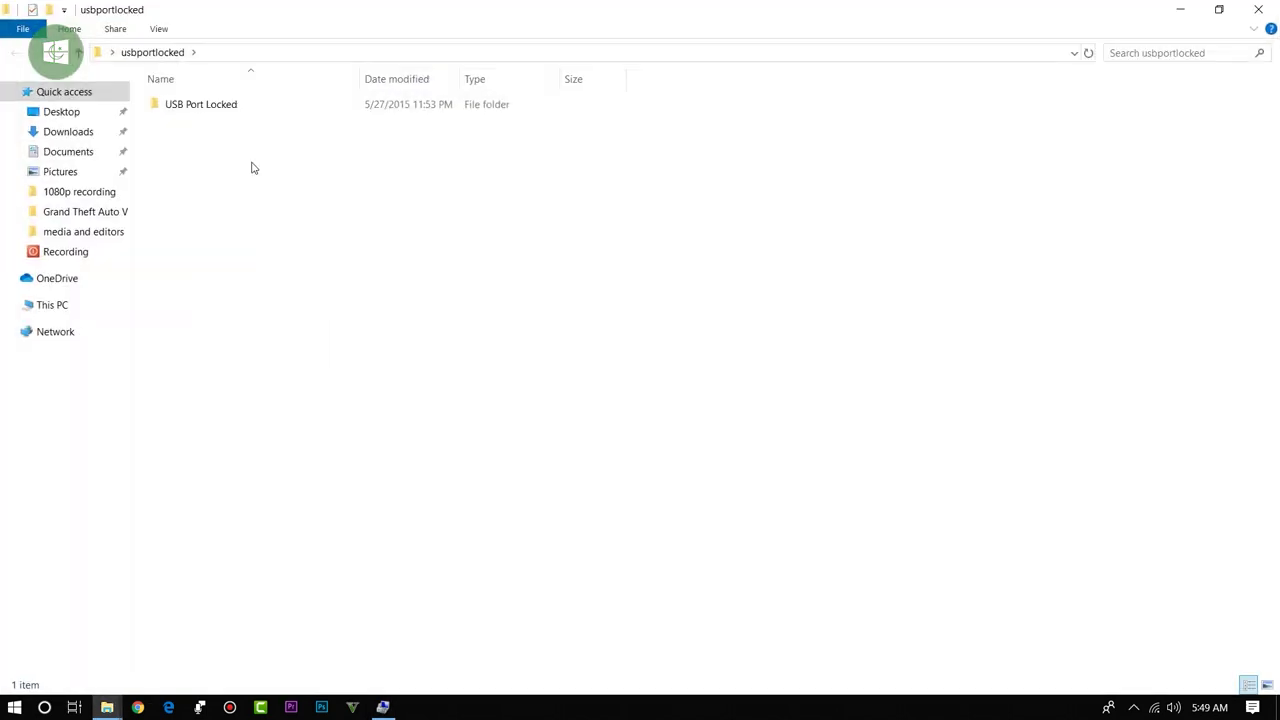
double_click(234, 106)
double_click(237, 106)
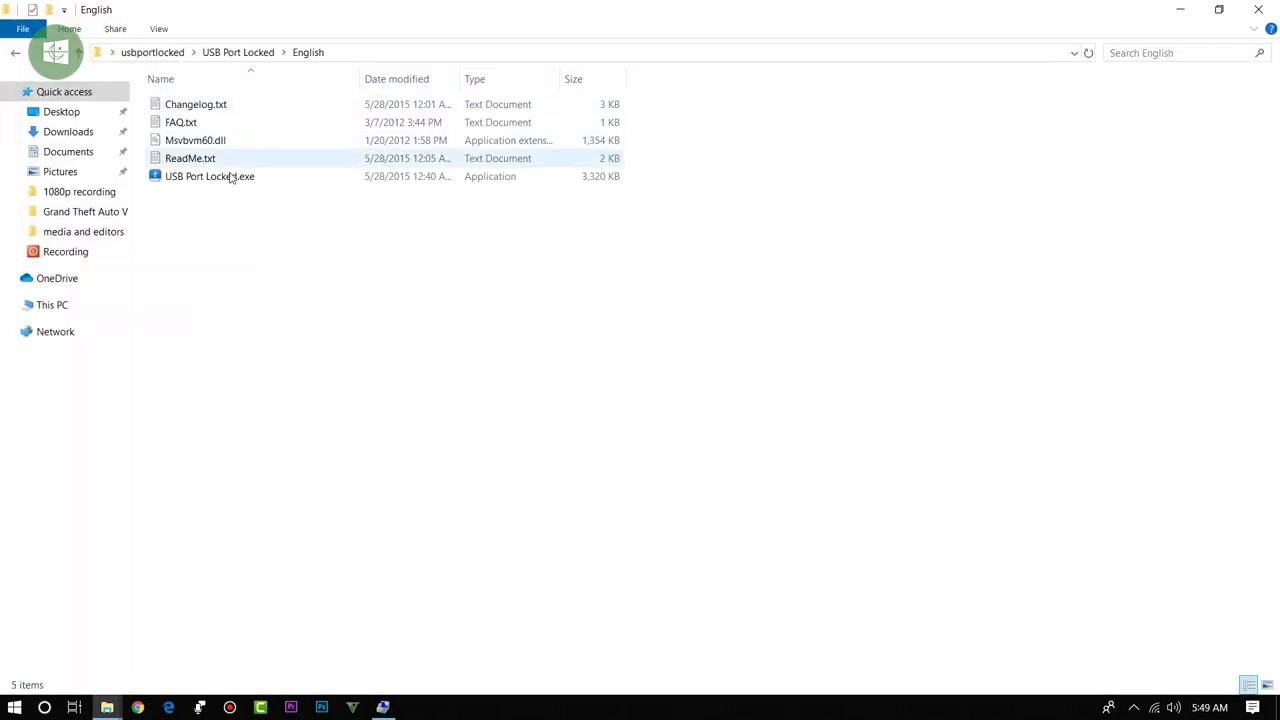
double_click(230, 177)
type("1234")
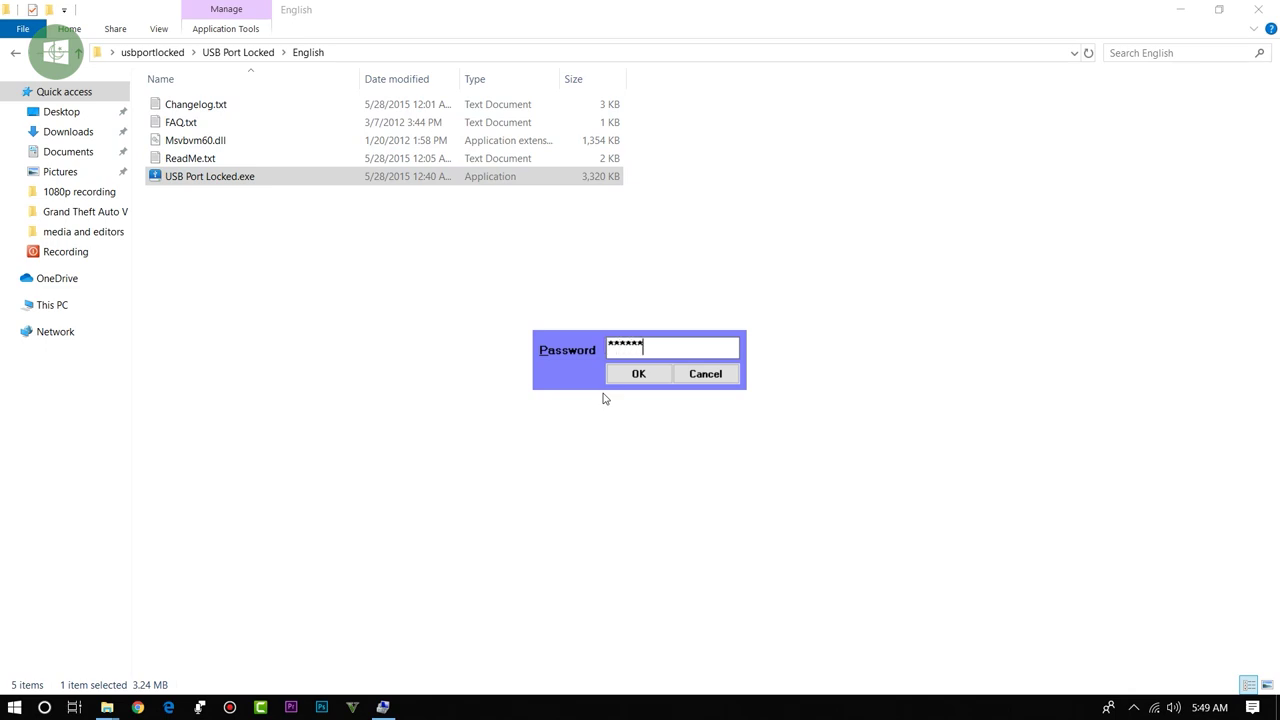
key("Return")
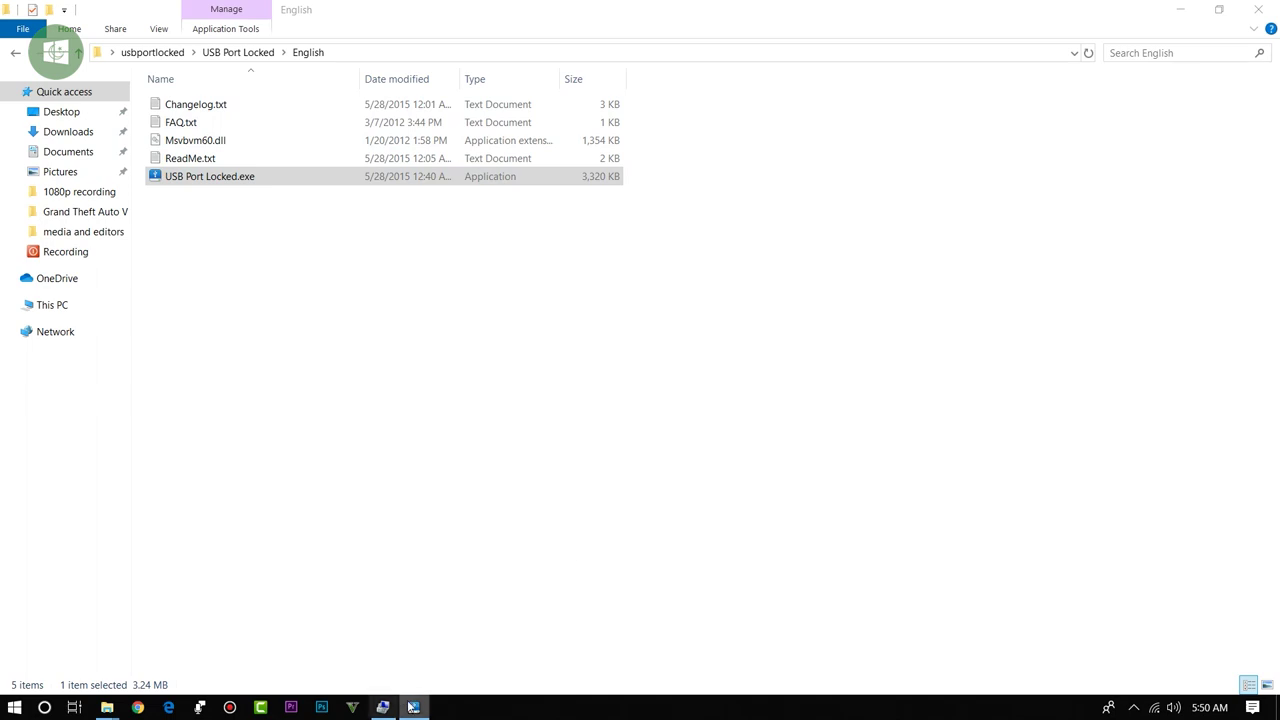
Step: Unlock the USB ports, dismiss the confirmation, and bring Device Manager forward to check USB devices
left_click(418, 708)
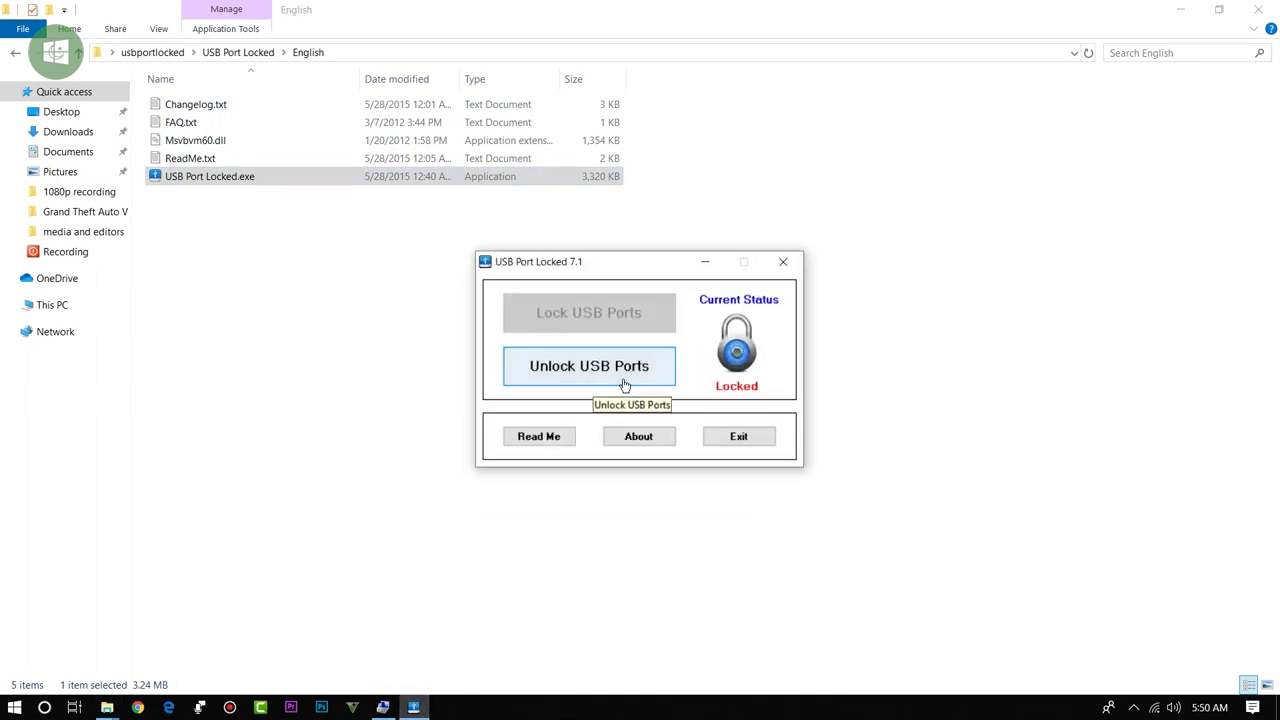
left_click(623, 372)
left_click(740, 411)
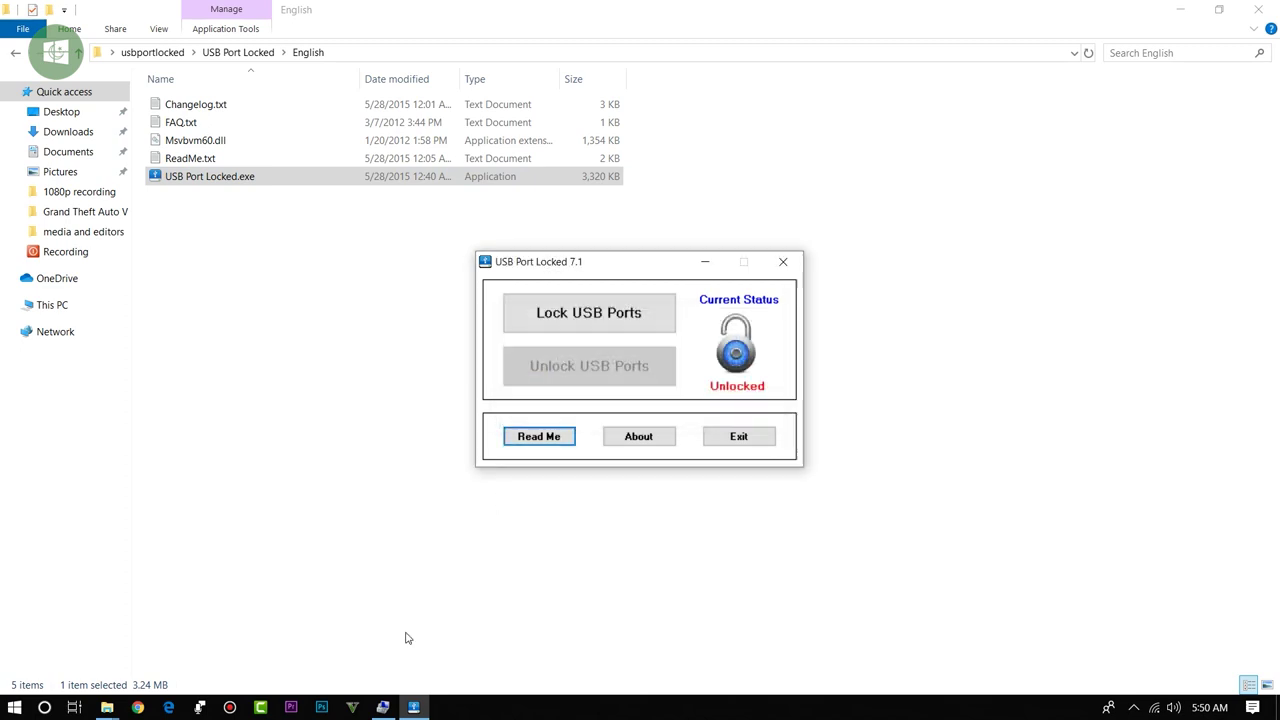
left_click(390, 706)
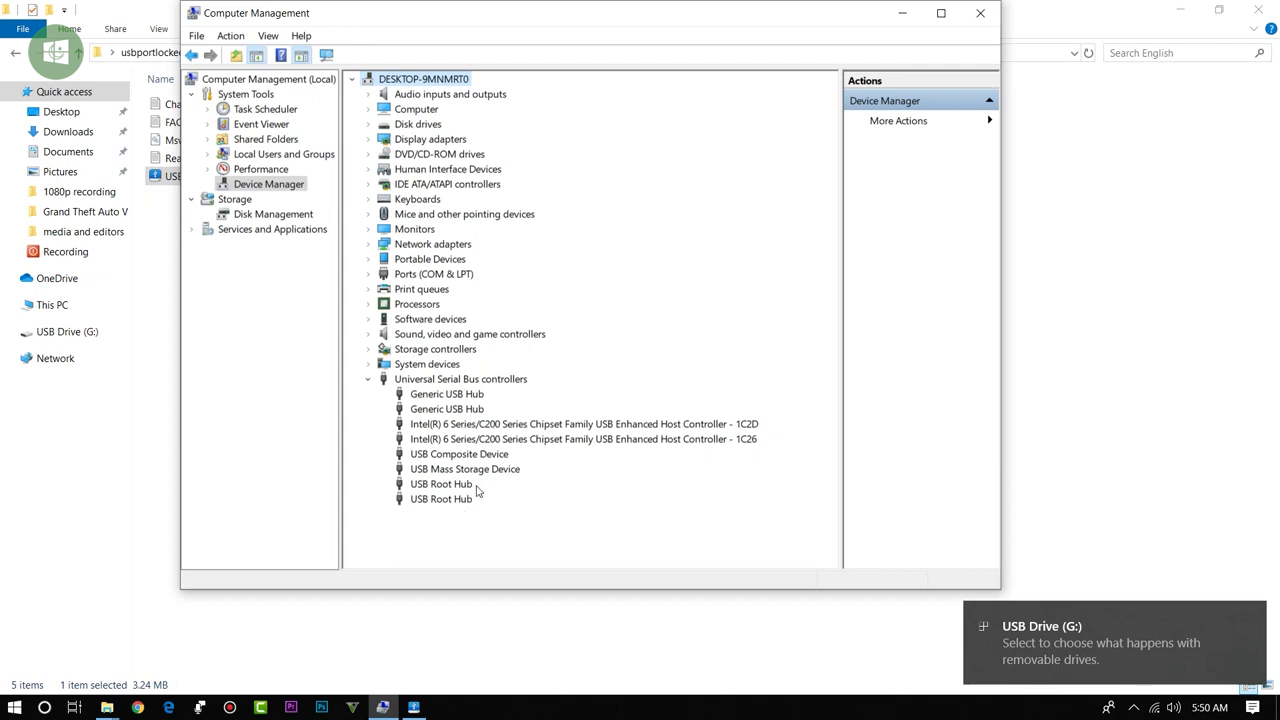
Step: Close Computer Management, confirm USB Drive (G:) is back in This PC, and open Google Chrome
left_click(980, 13)
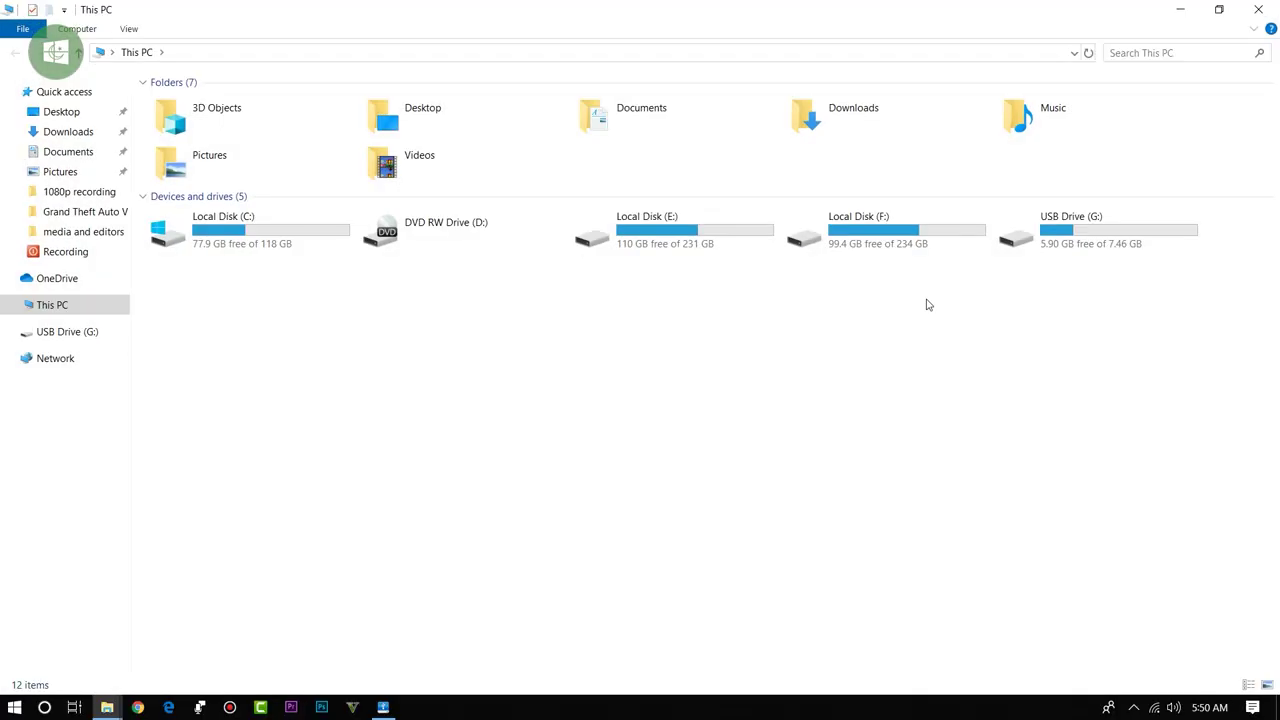
left_click(1062, 236)
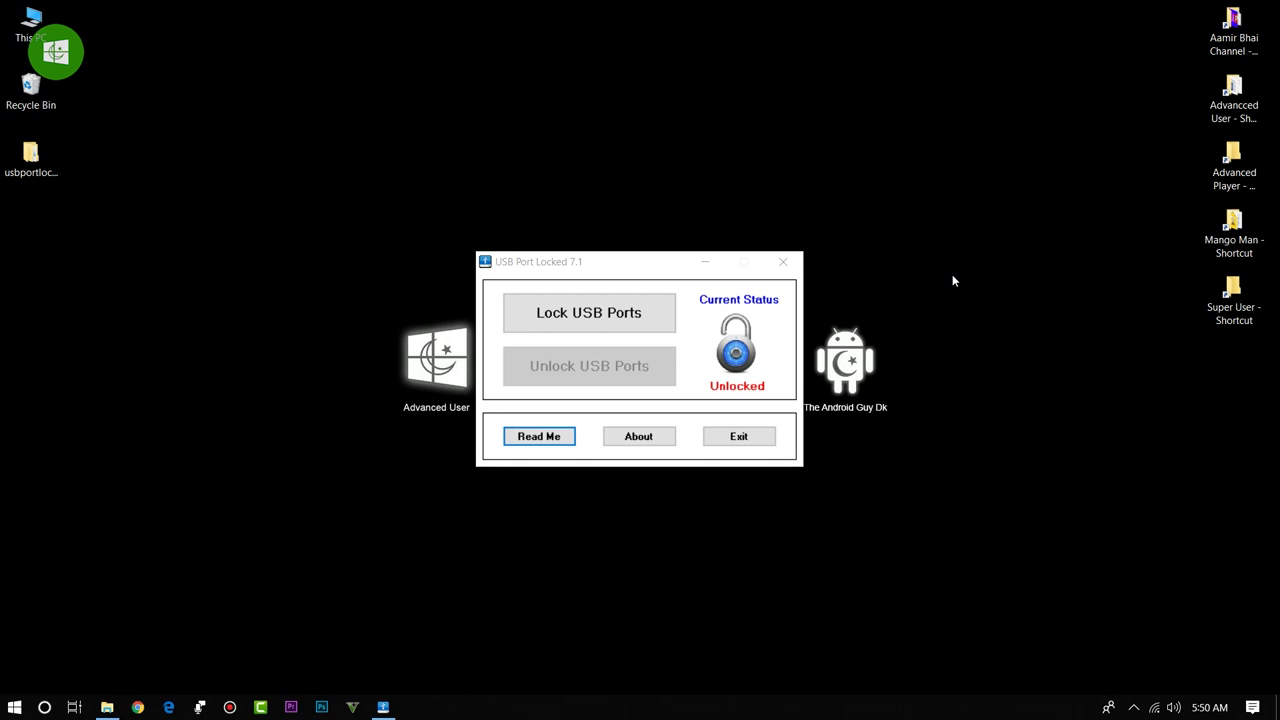
left_click(140, 708)
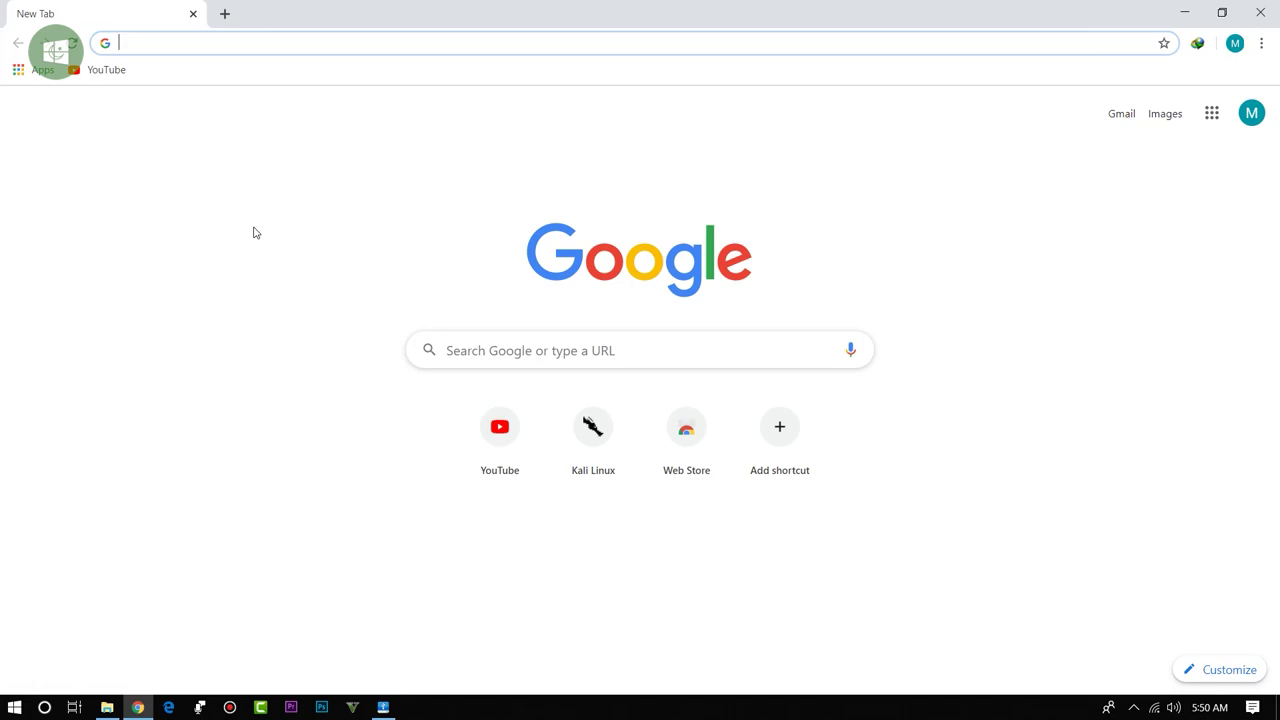
Step: Search Google for 'usb port locker'
type("ua")
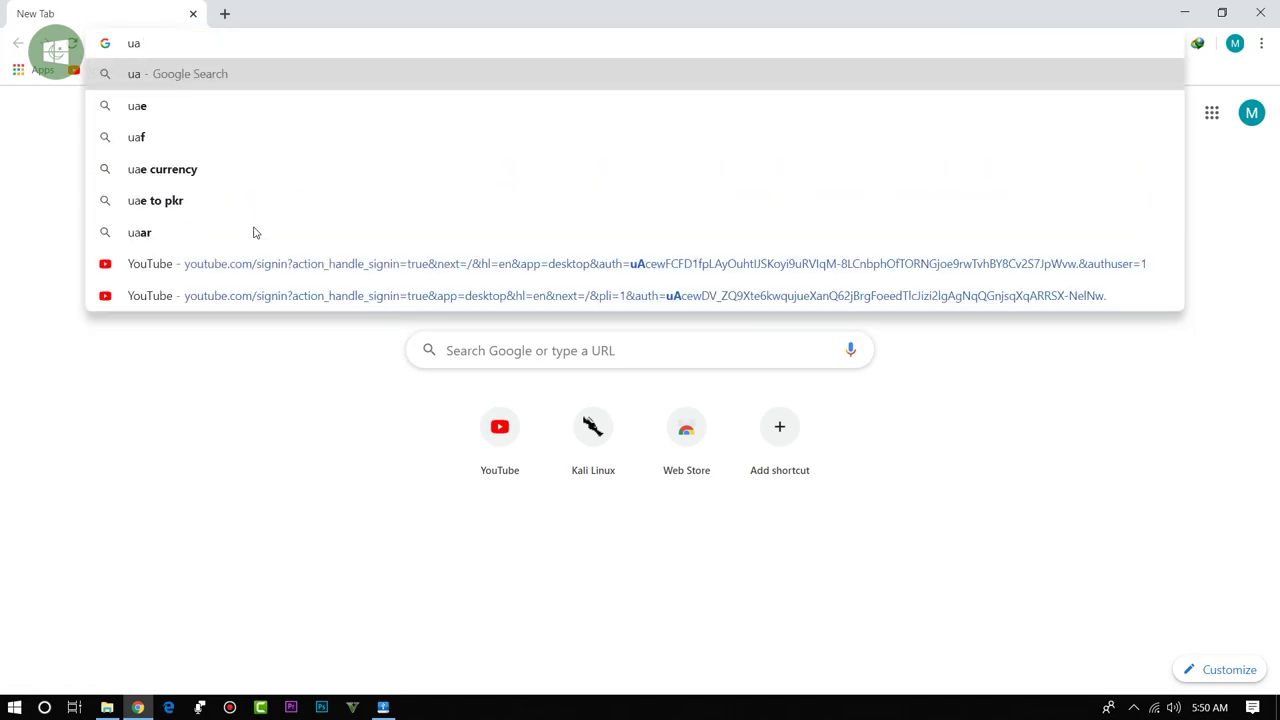
key("BackSpace")
type("s")
key("Return")
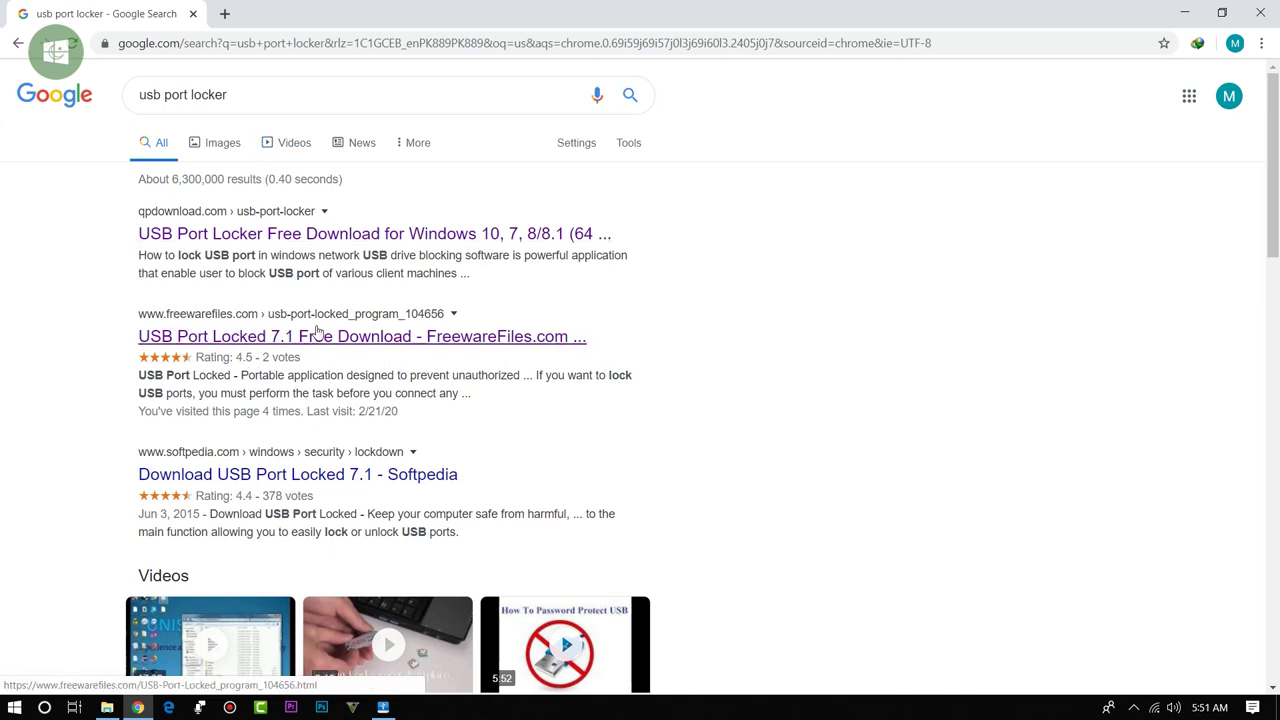
Step: Open the FreewareFiles.com USB Port Locked 7.1 download page, start External Download Link 1, and cancel the download
left_click(293, 340)
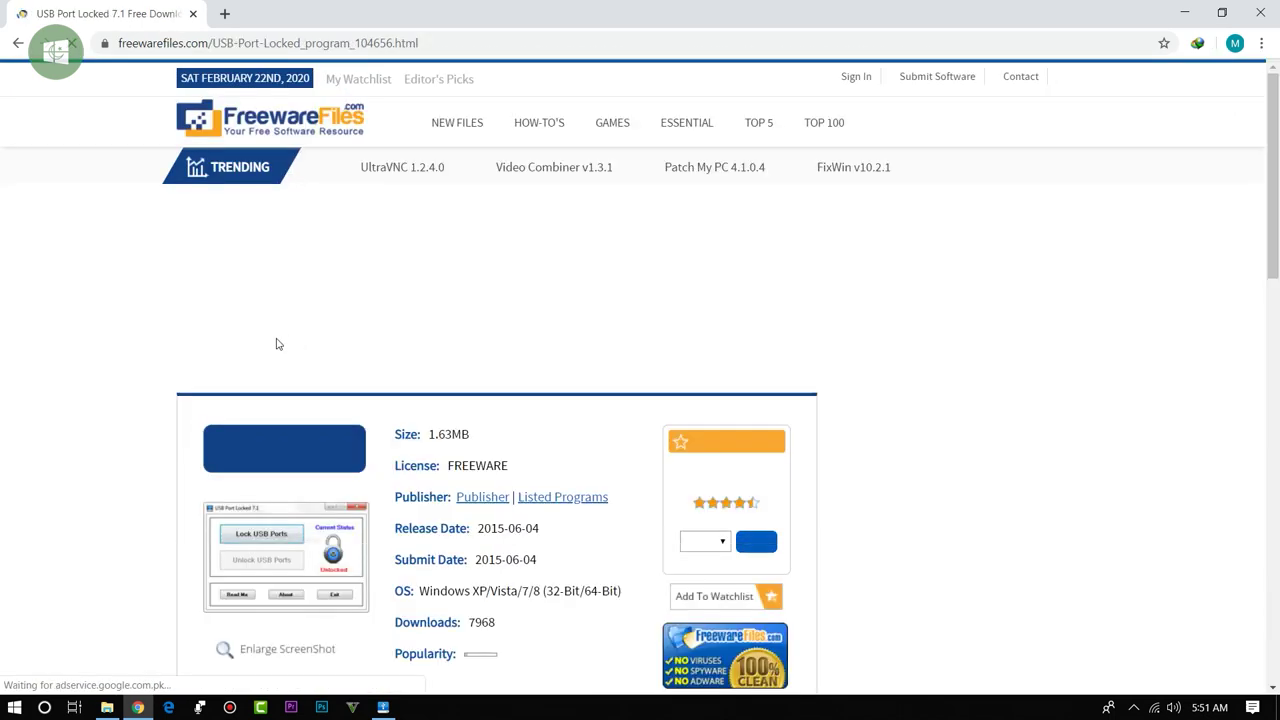
left_click(240, 450)
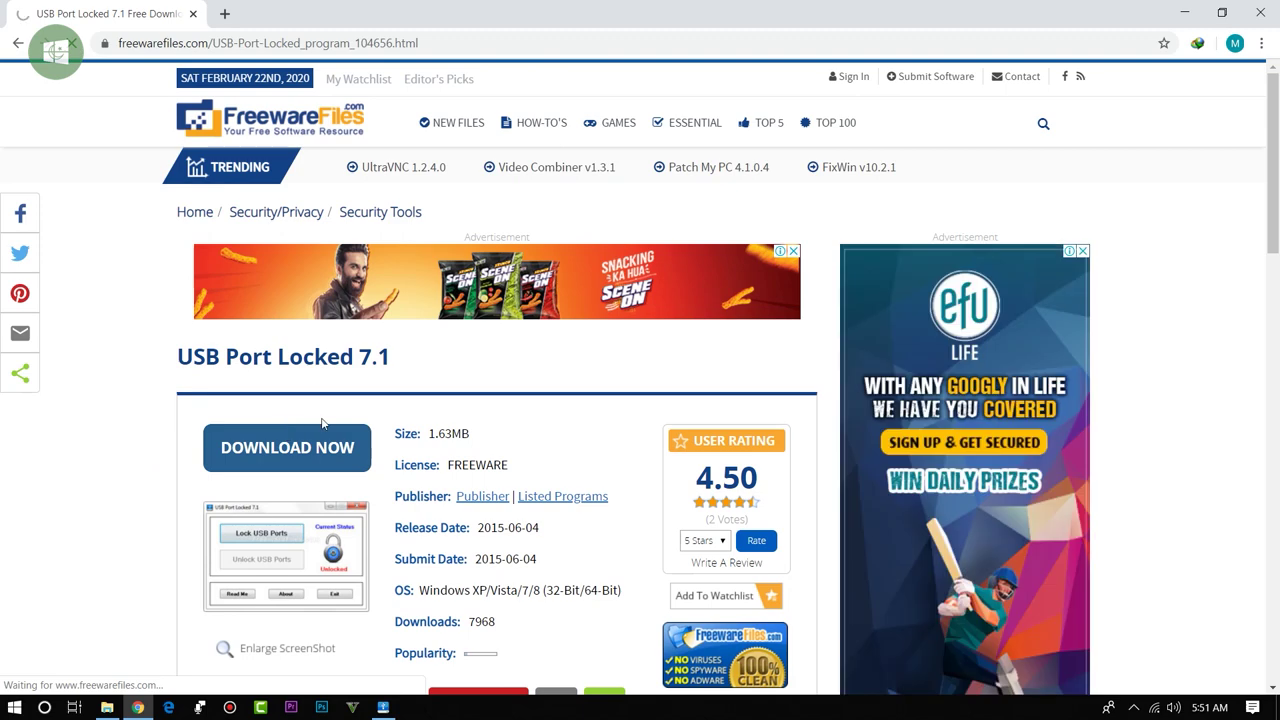
scroll(323, 418, "down", 1)
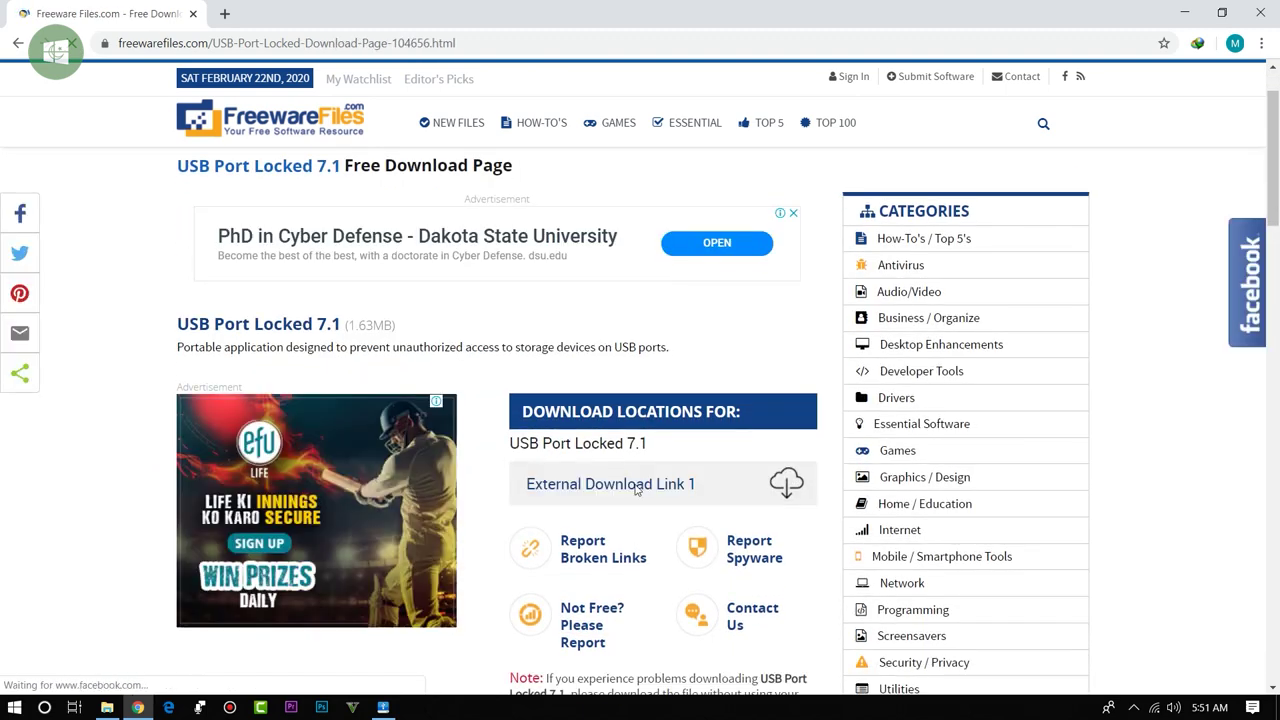
left_click(598, 494)
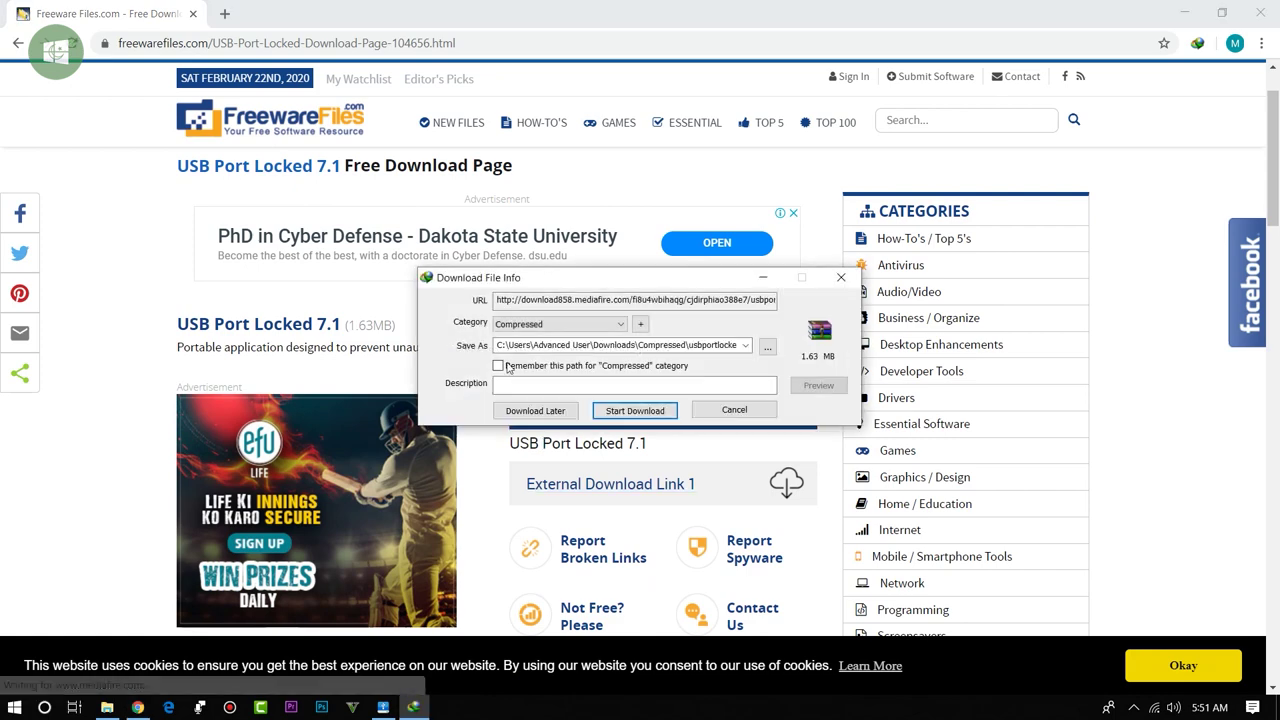
left_click(755, 414)
left_click(678, 426)
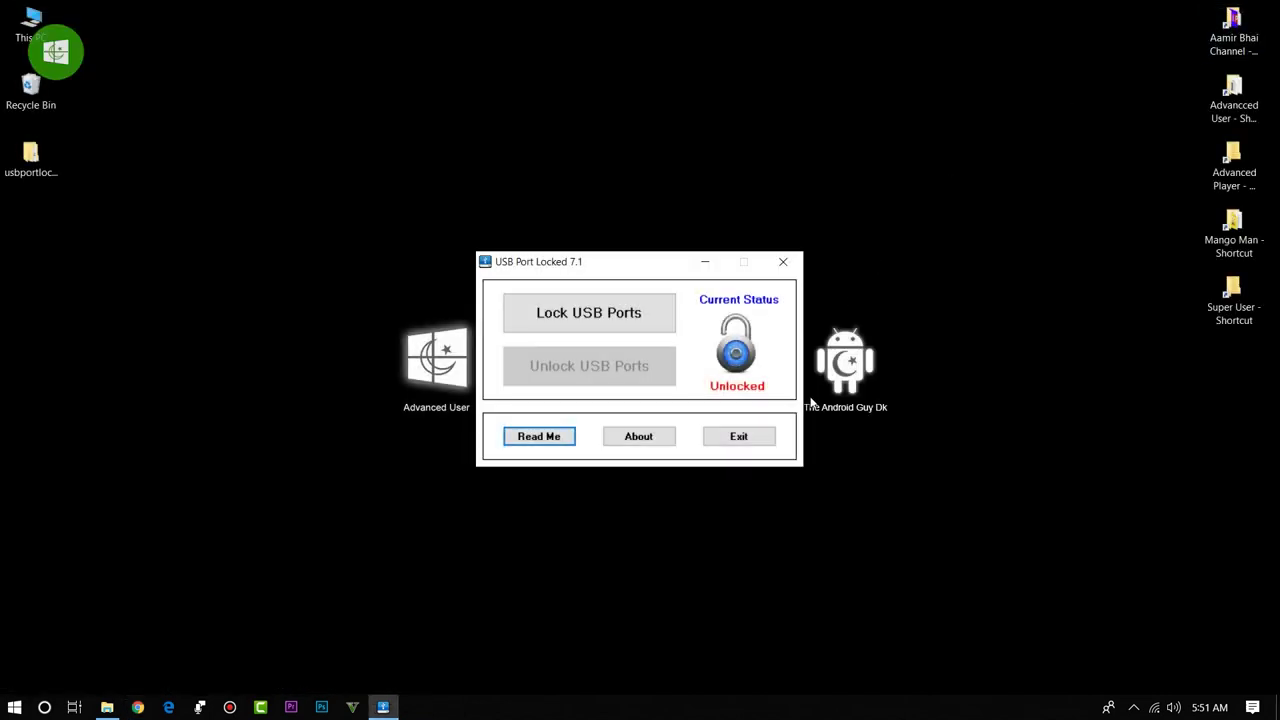
Step: Exit USB Port Locked 7.1 and confirm quitting, leaving the ports unlocked
left_click(748, 437)
left_click(641, 405)
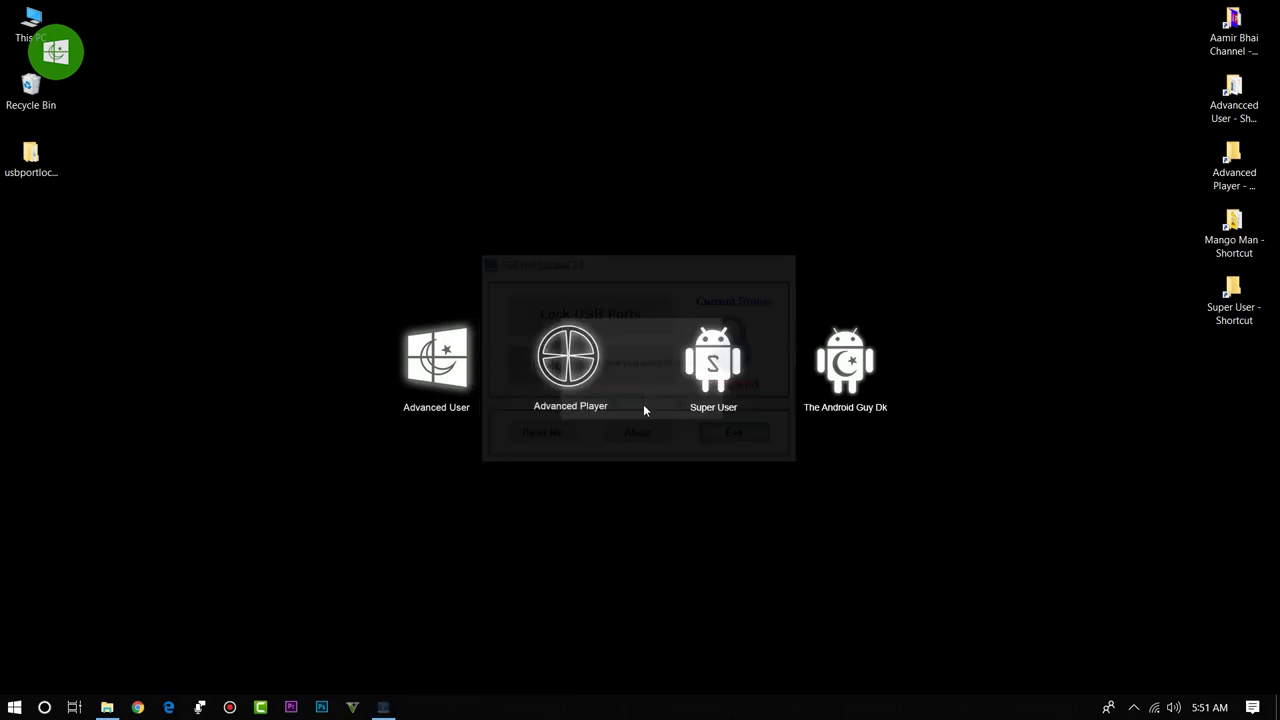